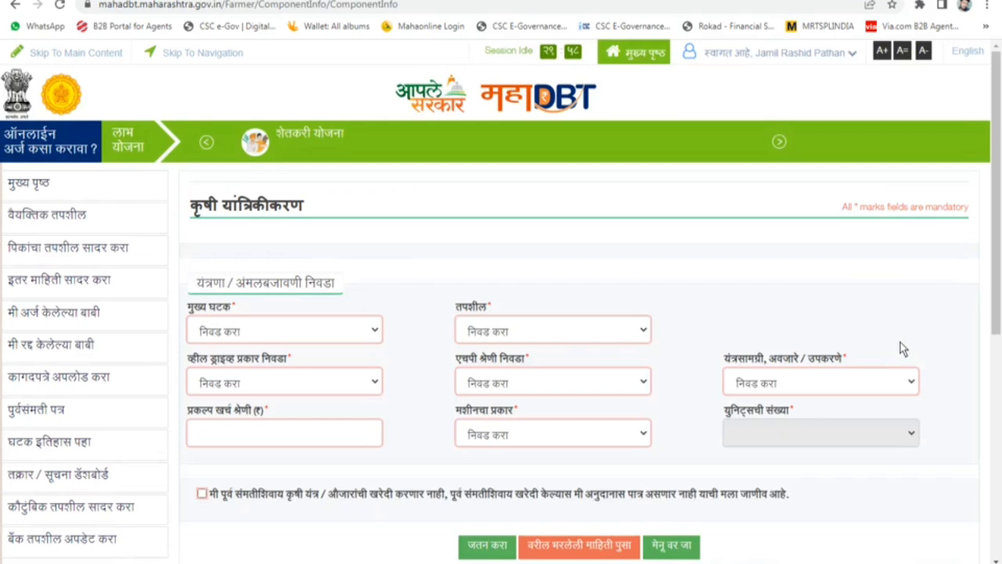
- Set the main component to कृषी यंत्र औजारांच्या खरेदीसाठी अर्थसहाय्य and its details to मनुष्य चलित औजारे
click(297, 333)
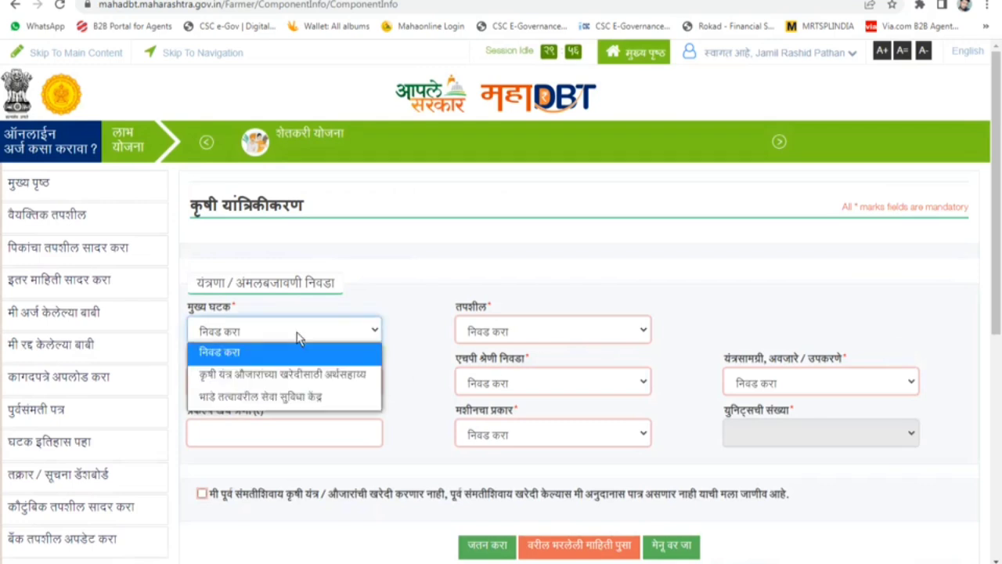
click(313, 379)
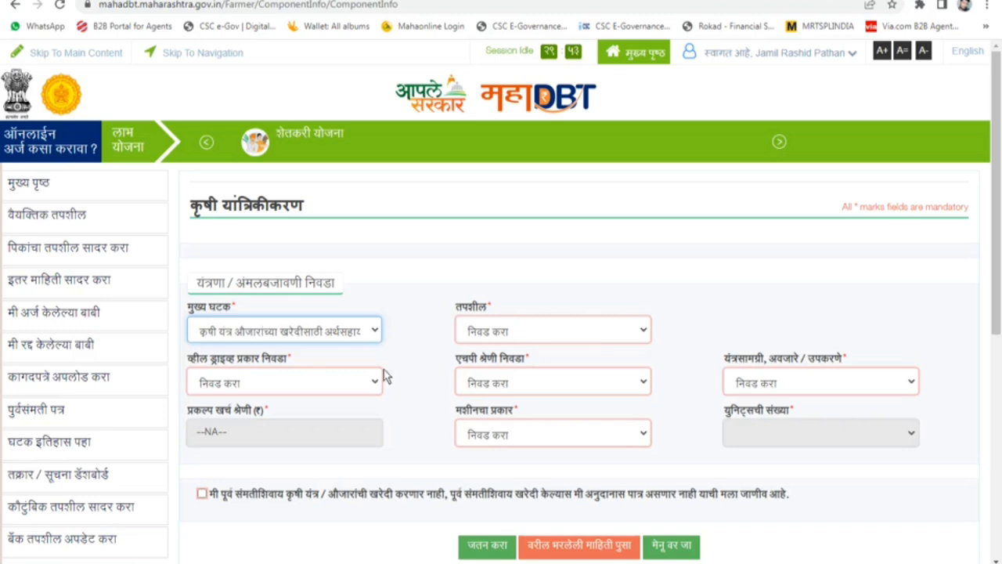
click(604, 335)
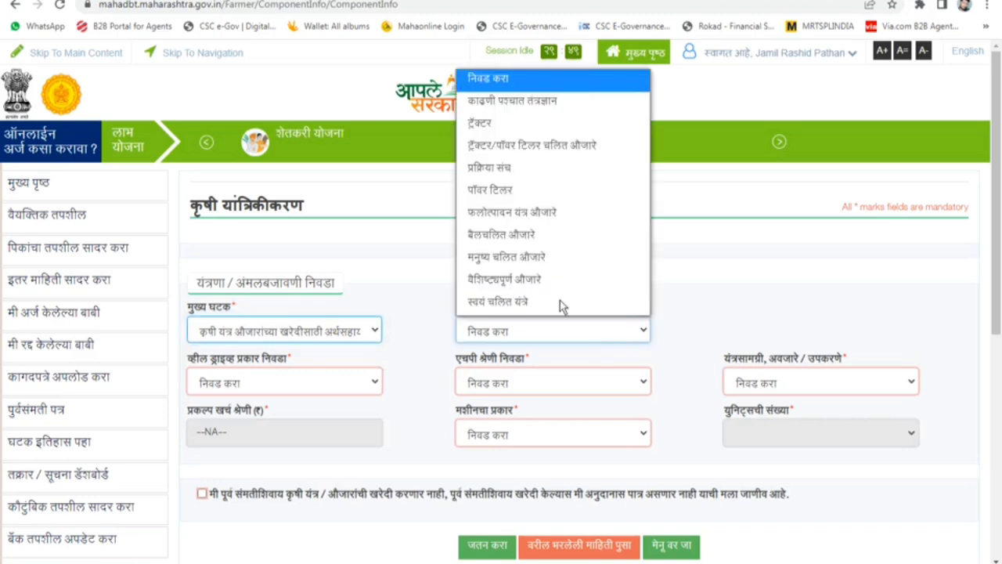
click(532, 261)
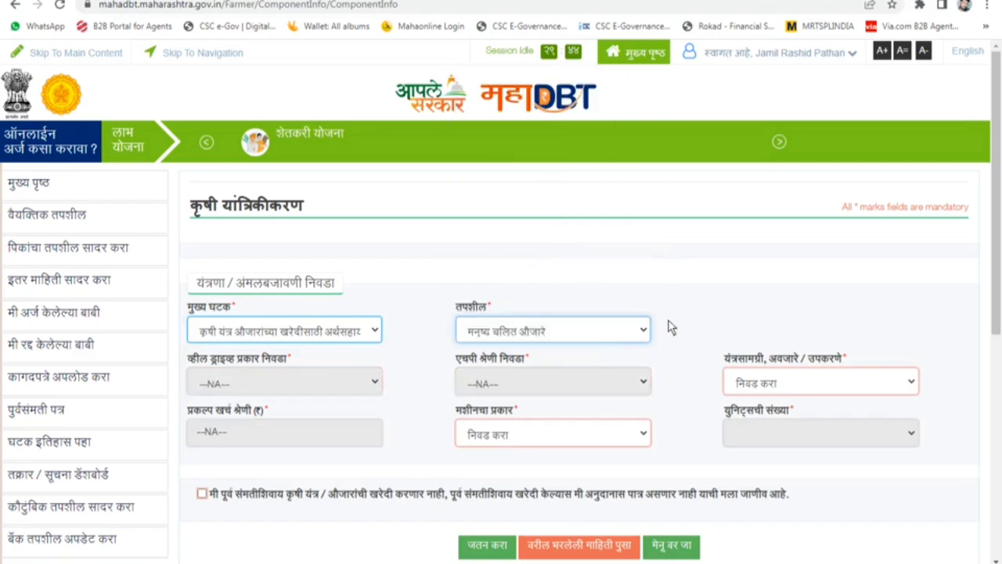
- Choose पीक संरक्षण औजारे as the equipment and बॅटरी संचलित फवारणी पंप (गळीतधान्य) as the machine type
click(832, 379)
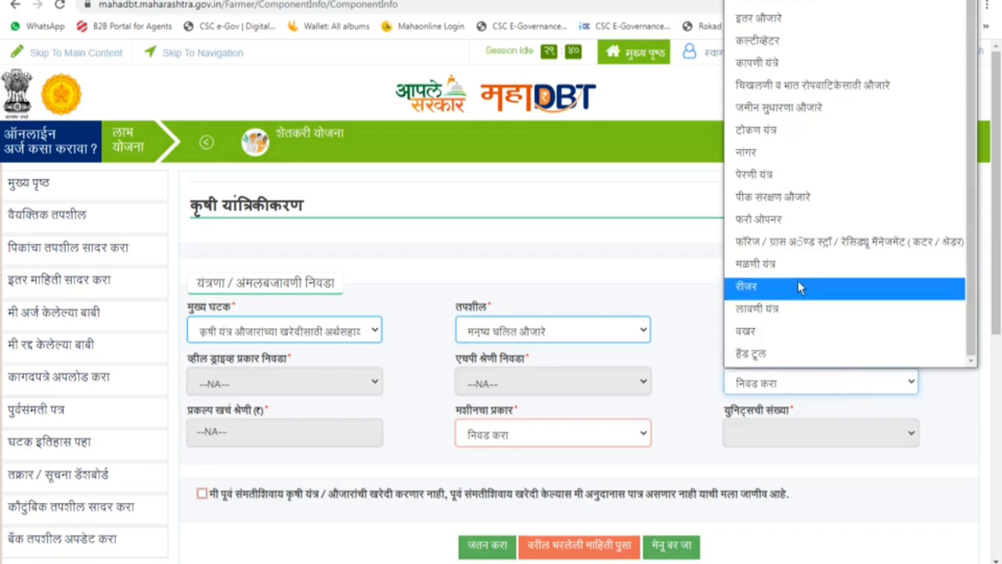
click(759, 205)
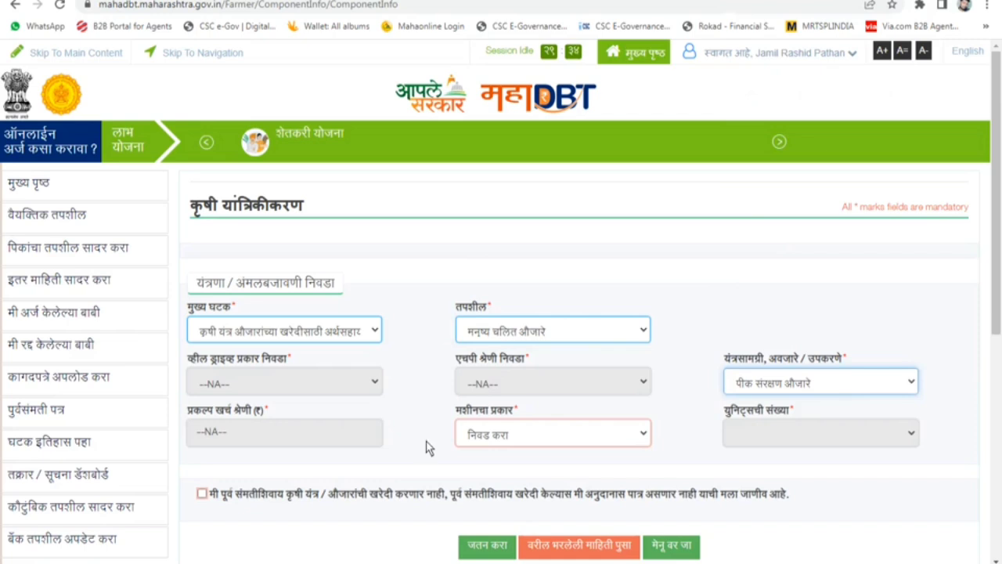
click(522, 436)
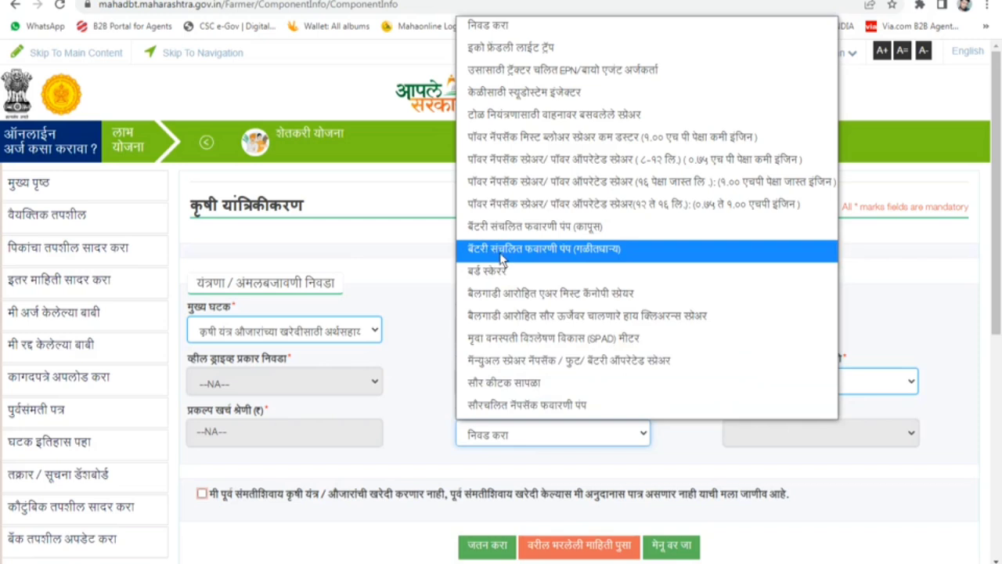
click(592, 249)
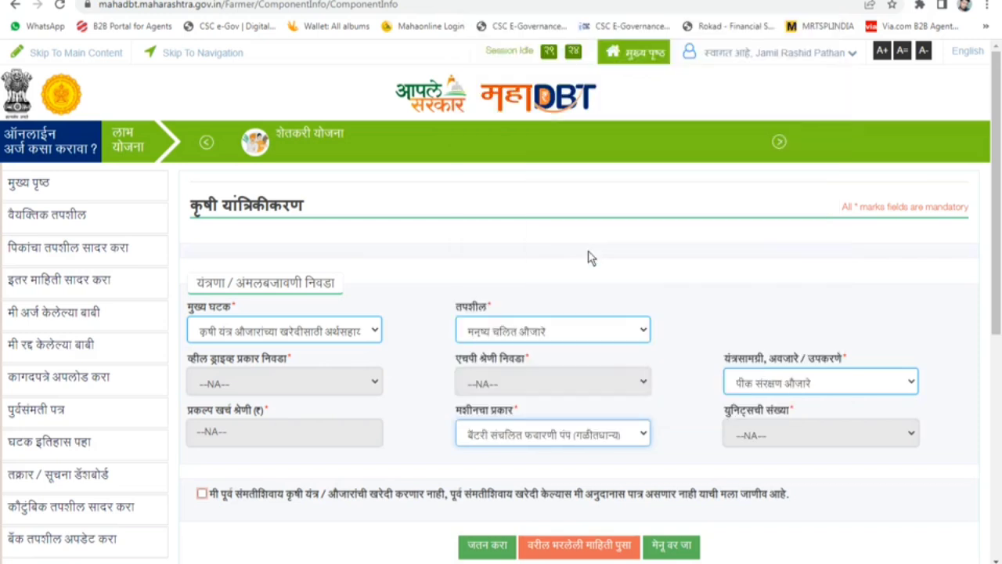
- Accept the prior-consent declaration, save the mechanization component, and answer Yes to selecting more components
click(202, 494)
scroll(228, 494, down, 1)
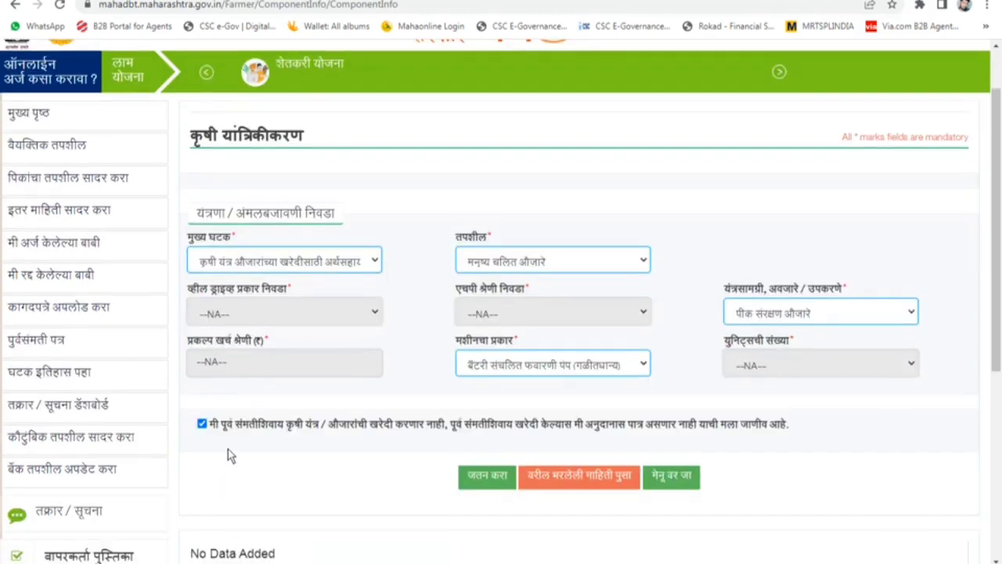
click(474, 485)
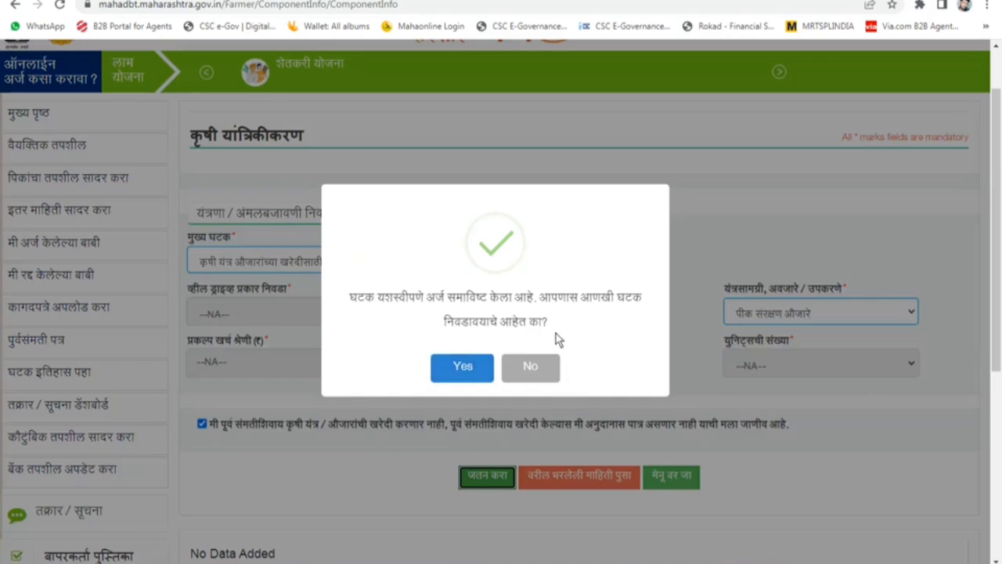
click(464, 366)
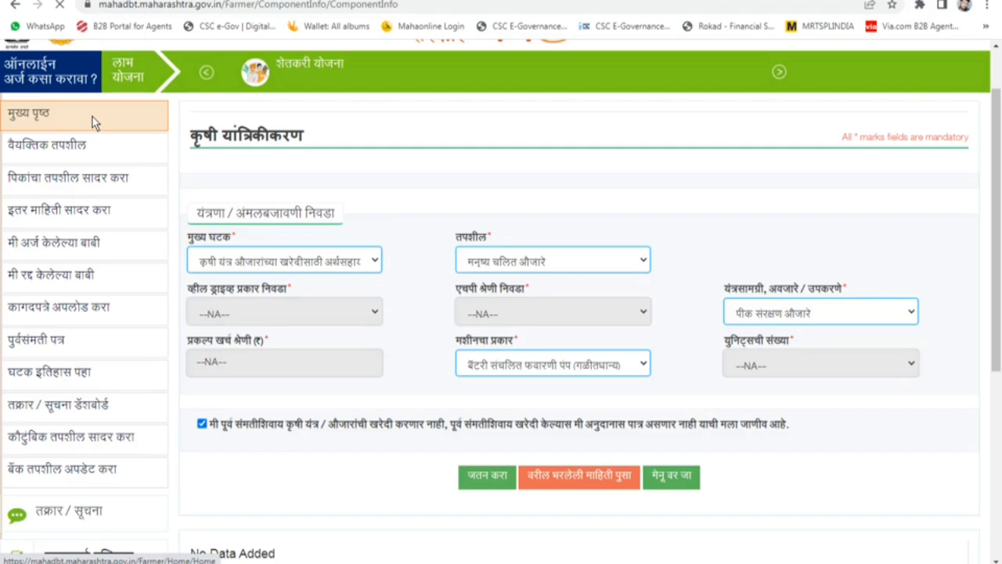
- Go from the home page to submitting the कृषी विभाग application and display the selected items for the धाराशिव taluka
click(93, 117)
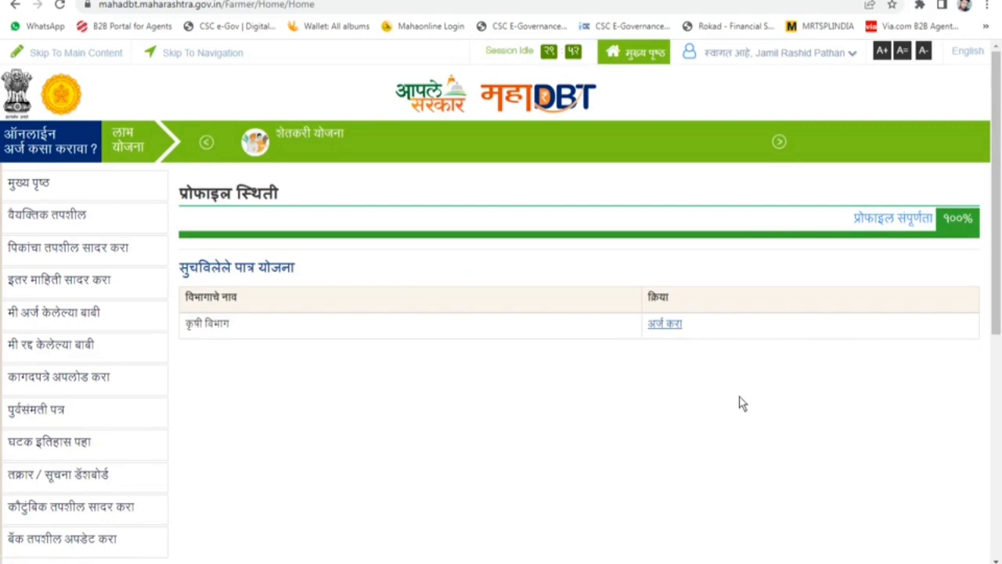
click(658, 330)
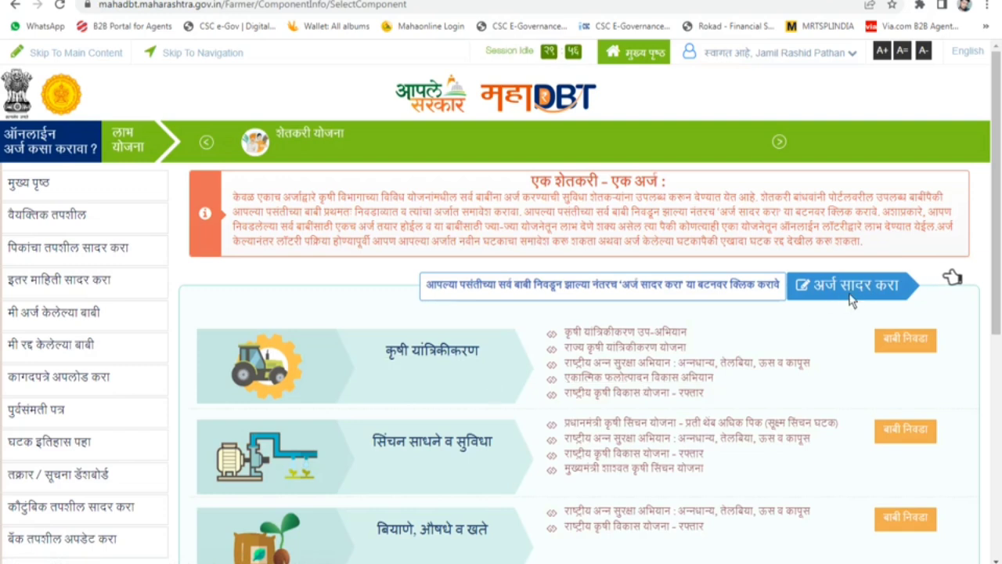
click(876, 289)
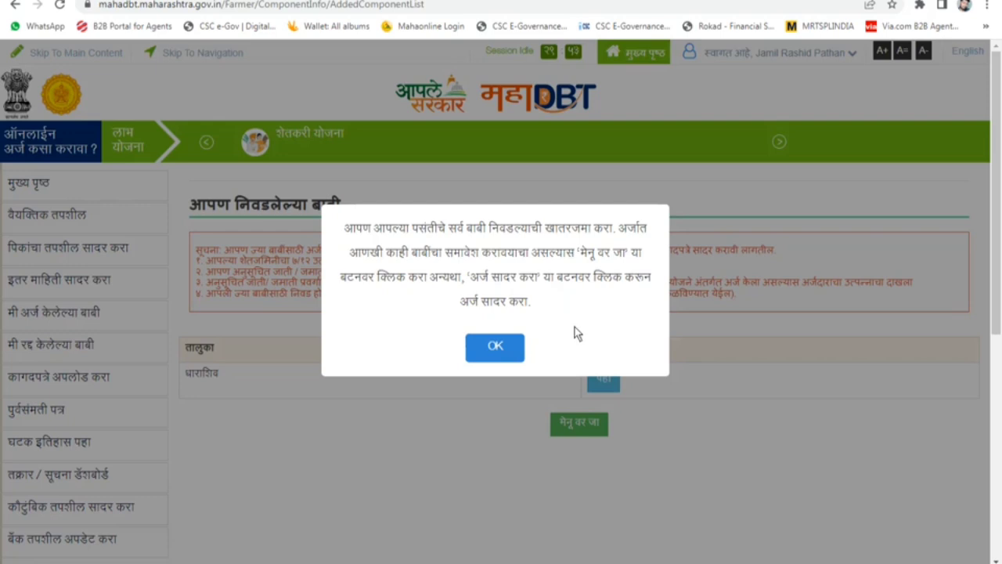
click(497, 352)
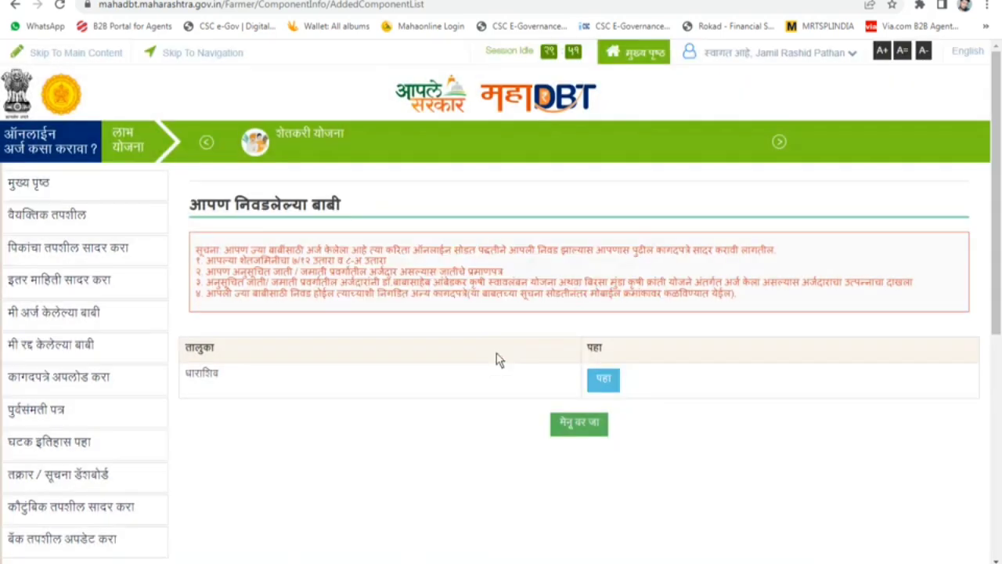
click(604, 381)
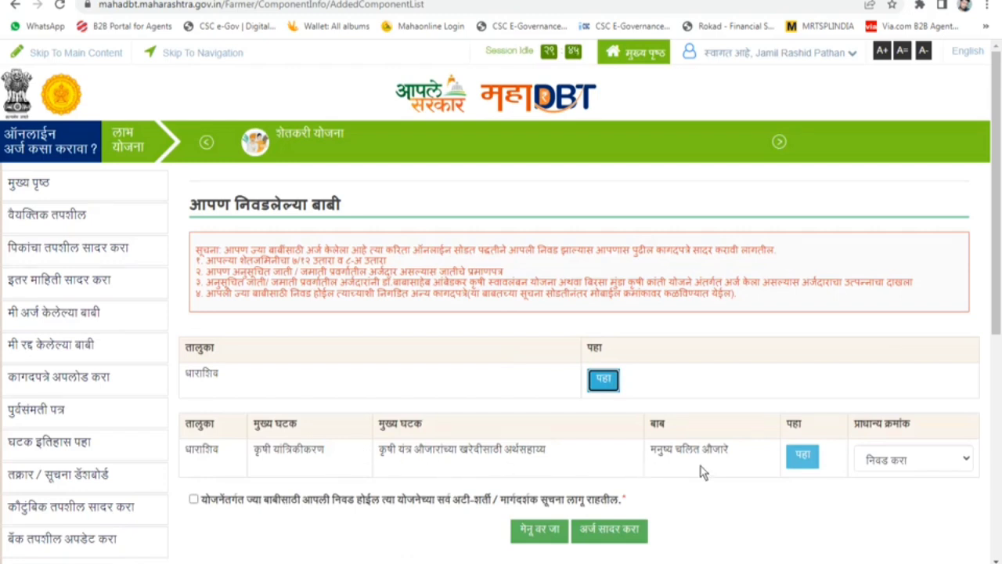
- Give the मनुष्य चलित औजारे item priority number १, accept the scheme terms, and submit the application
click(875, 467)
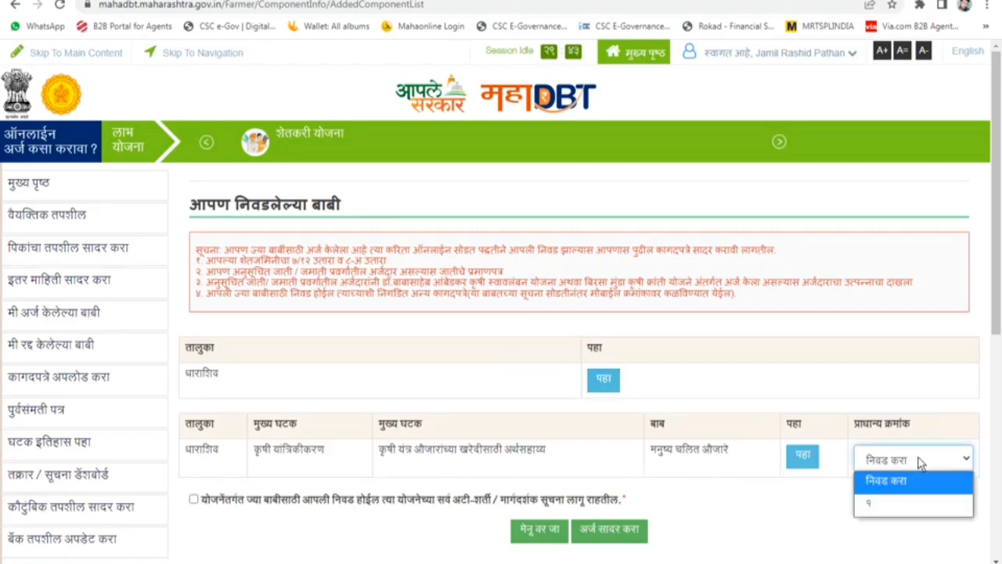
click(899, 507)
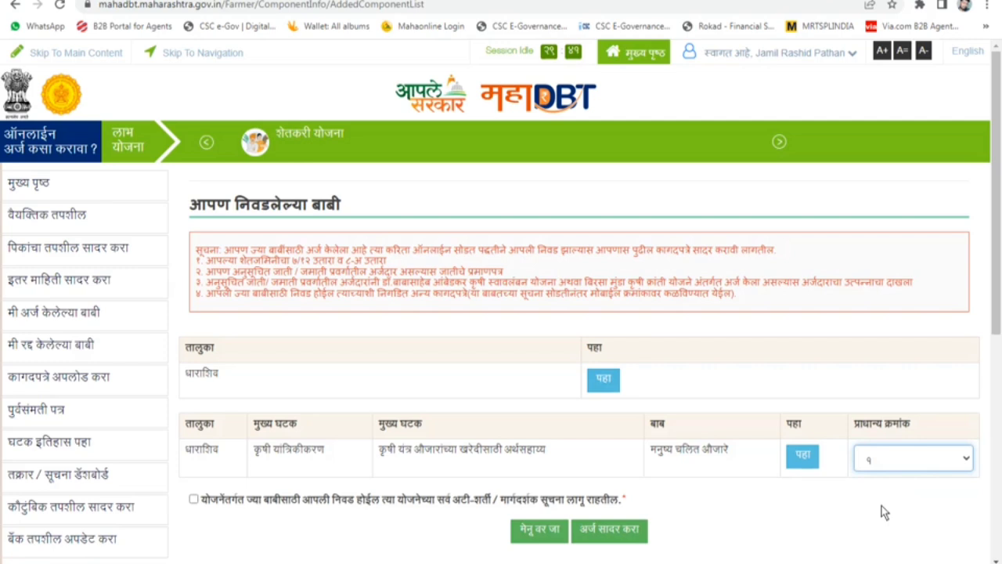
click(193, 498)
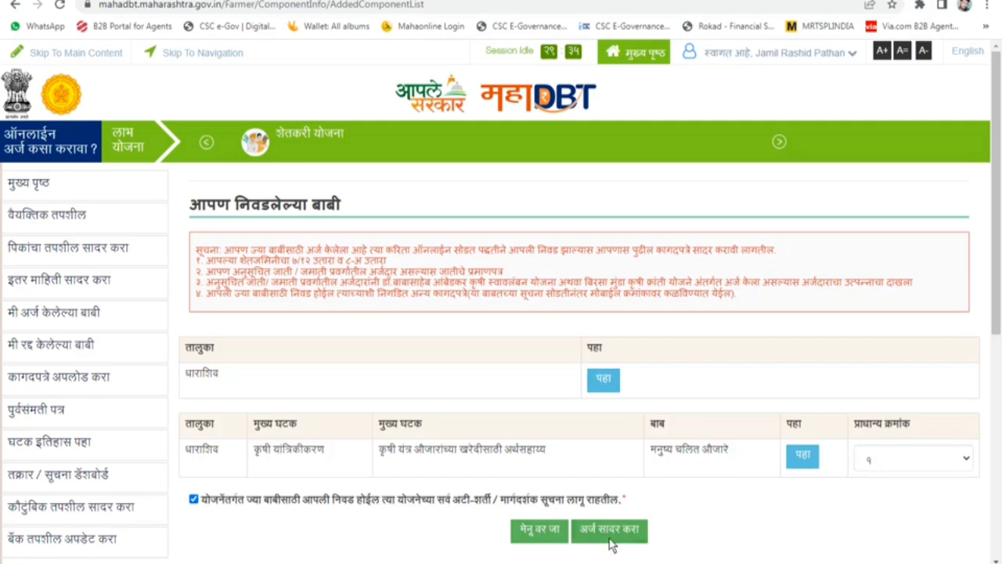
scroll(735, 509, down, 3)
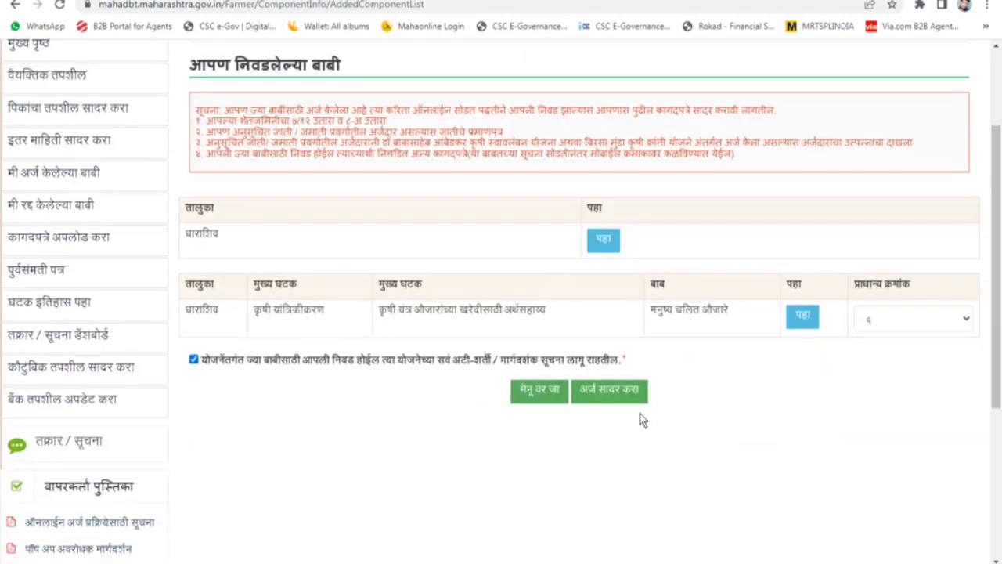
click(626, 401)
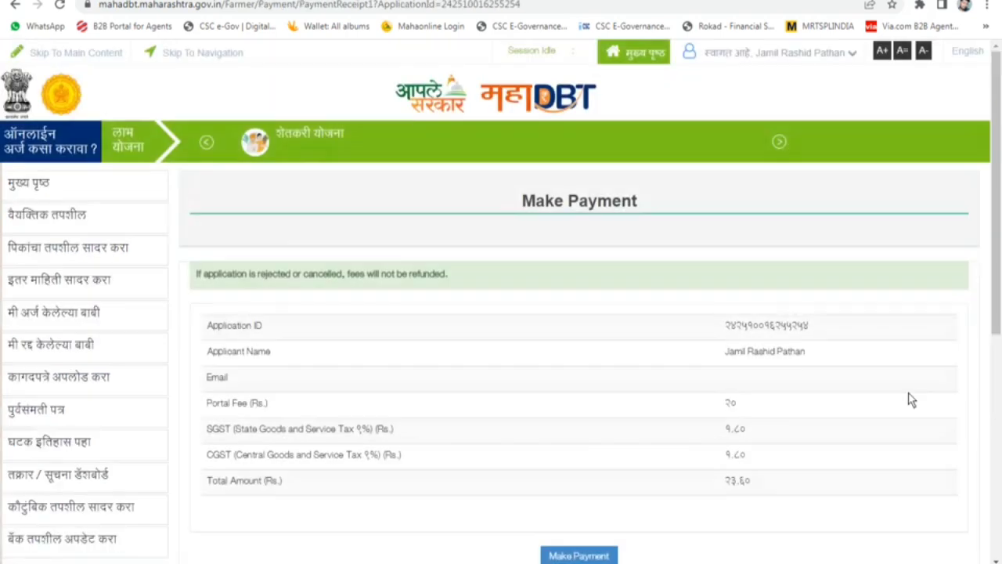
- Start the application fee payment with PayGov (Credit/Debit Card) Master/Visa/Rupay and proceed to the payment gateway
scroll(595, 335, down, 3)
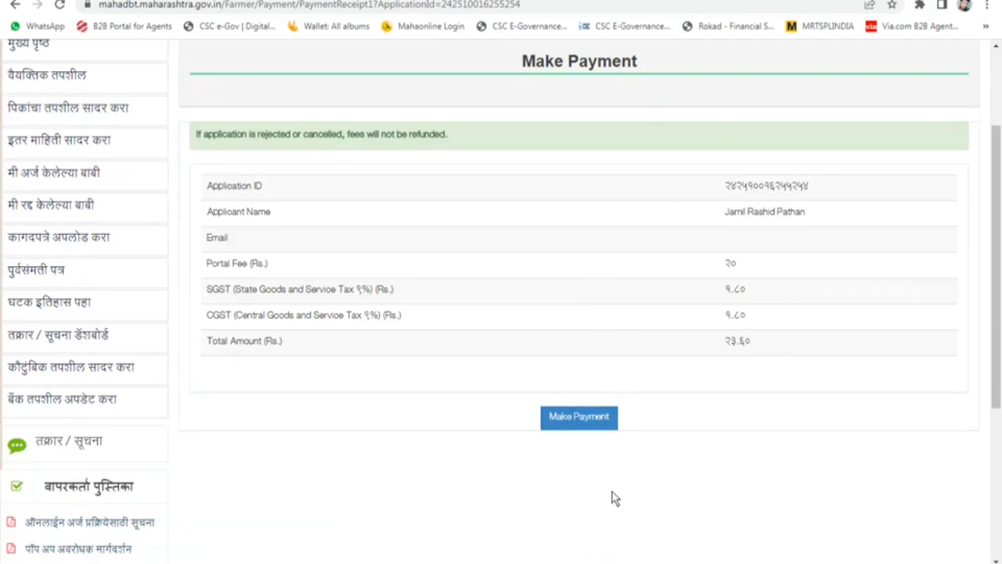
click(578, 418)
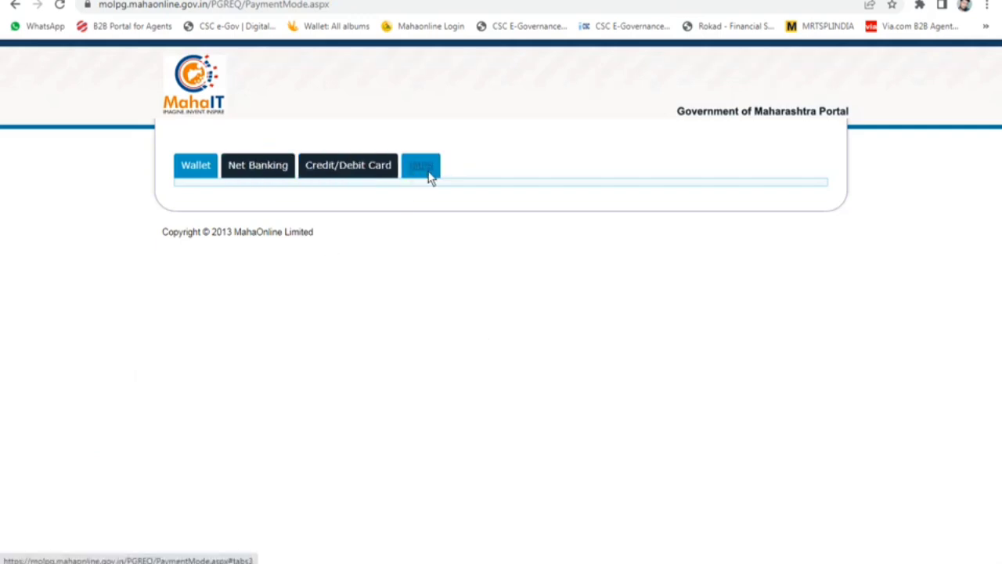
click(347, 170)
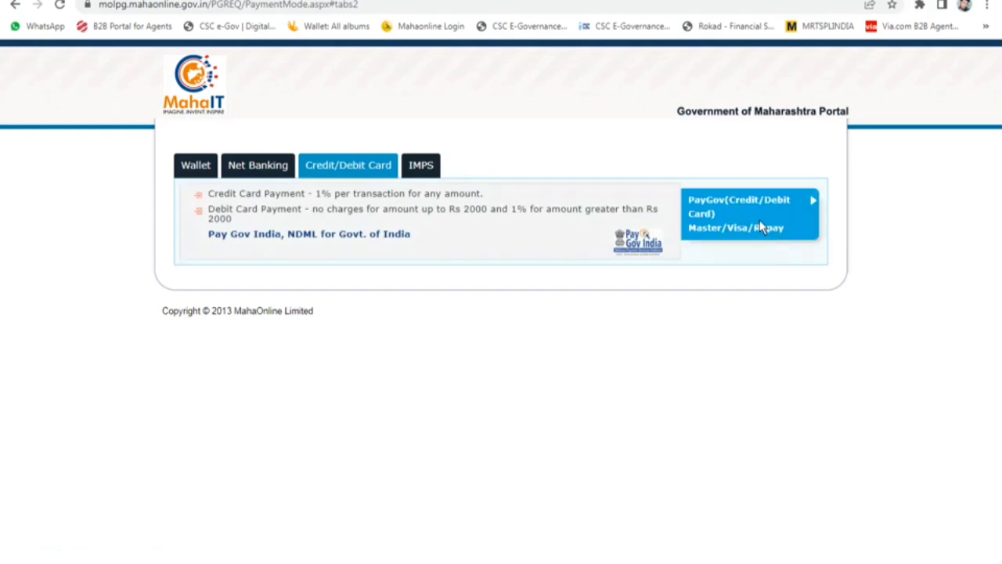
click(765, 228)
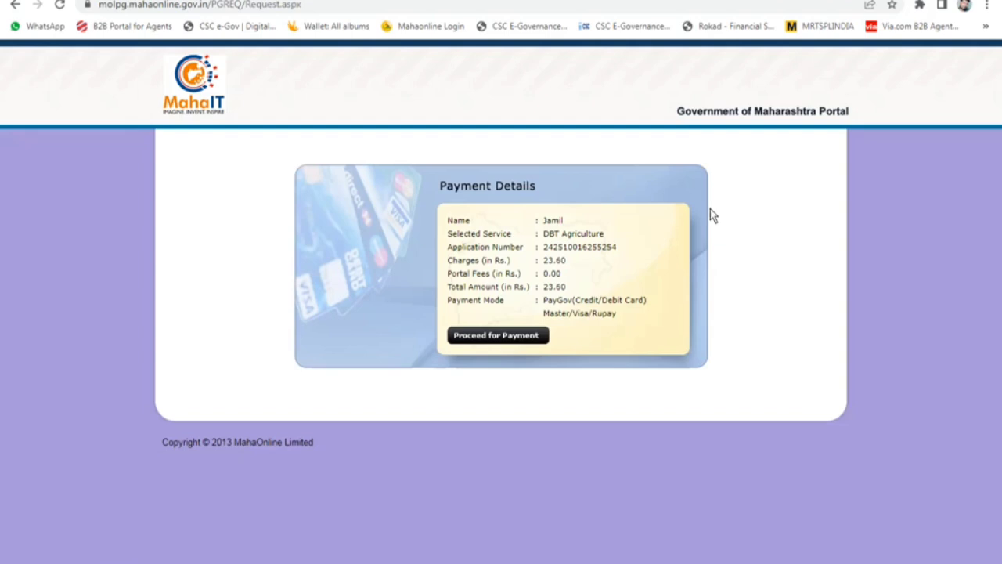
click(492, 345)
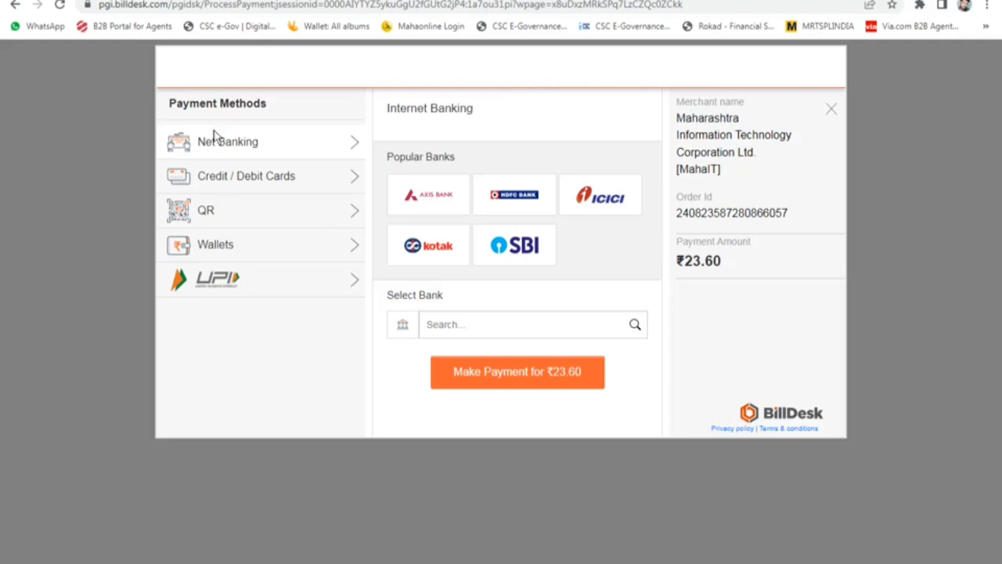
- Choose the BHIM UPI QR payment method and make the payment for the application fee
click(232, 212)
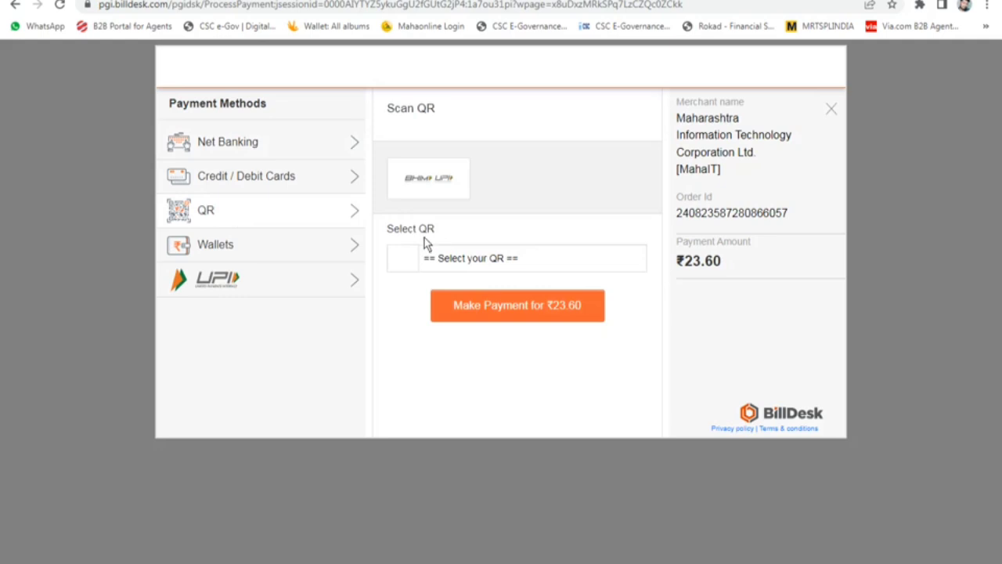
click(435, 180)
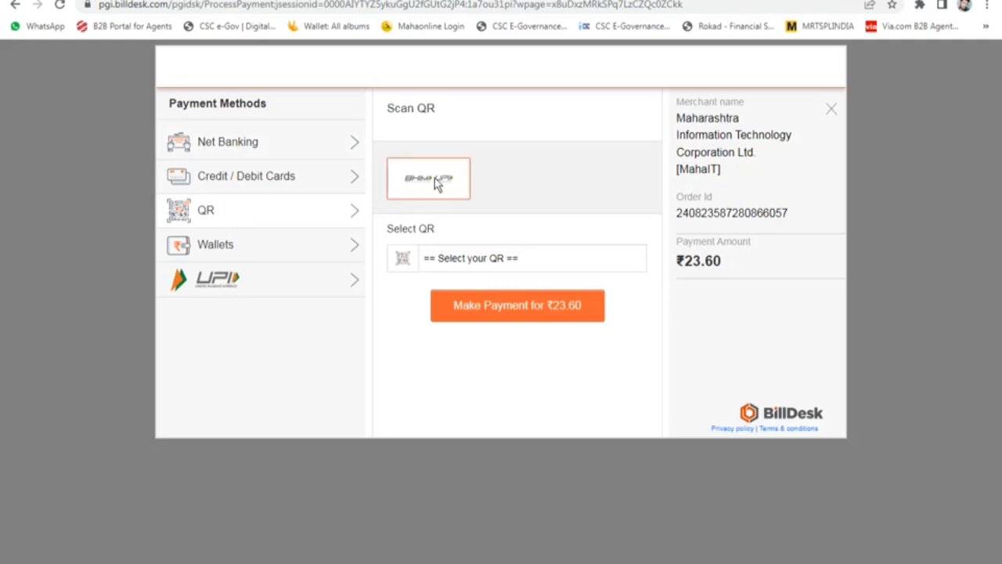
click(472, 307)
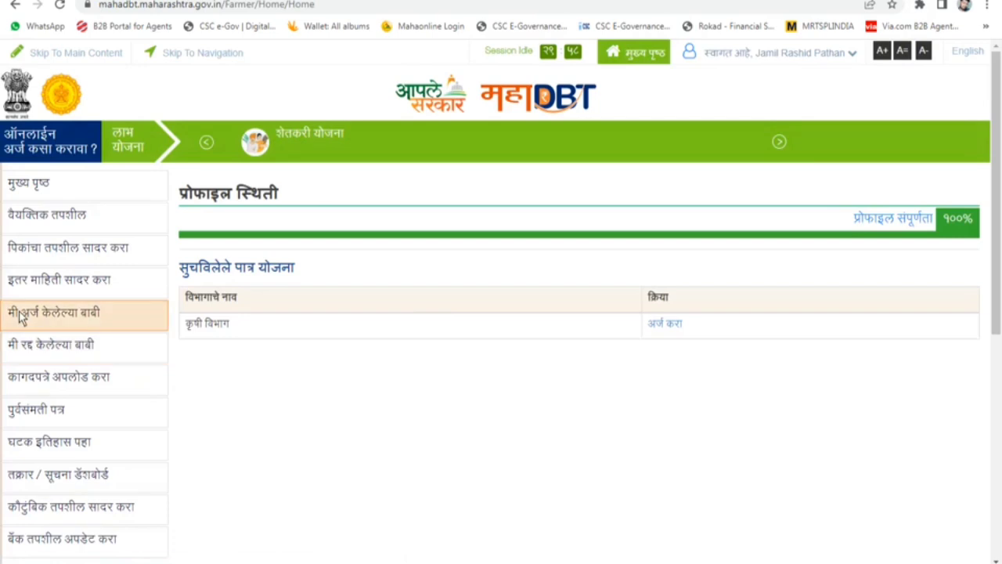
- Open the acknowledgement receipt of the कृषी यांत्रिकीकरण application from the applied items under scrutiny (छाननी अंतर्गत अर्ज)
click(78, 322)
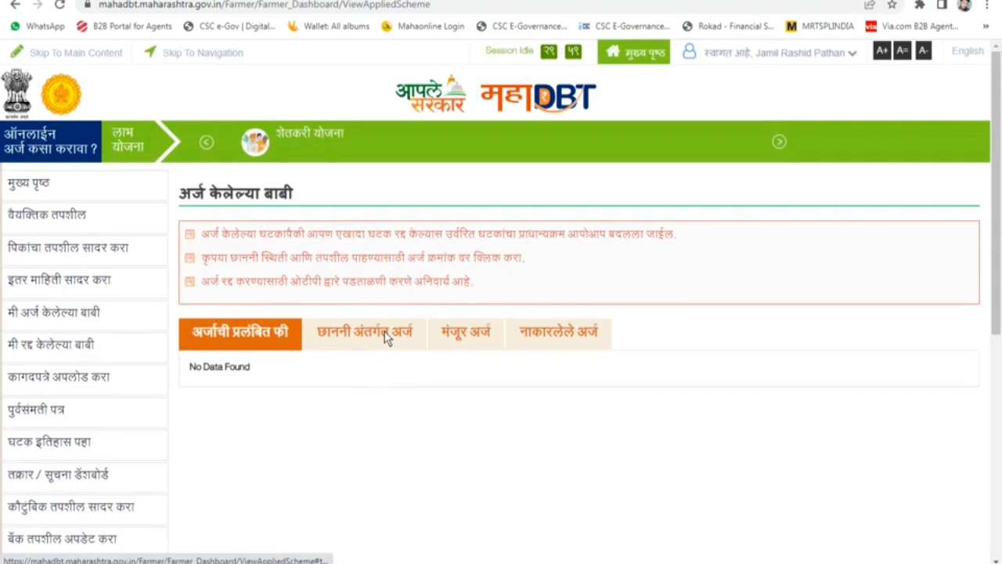
click(363, 328)
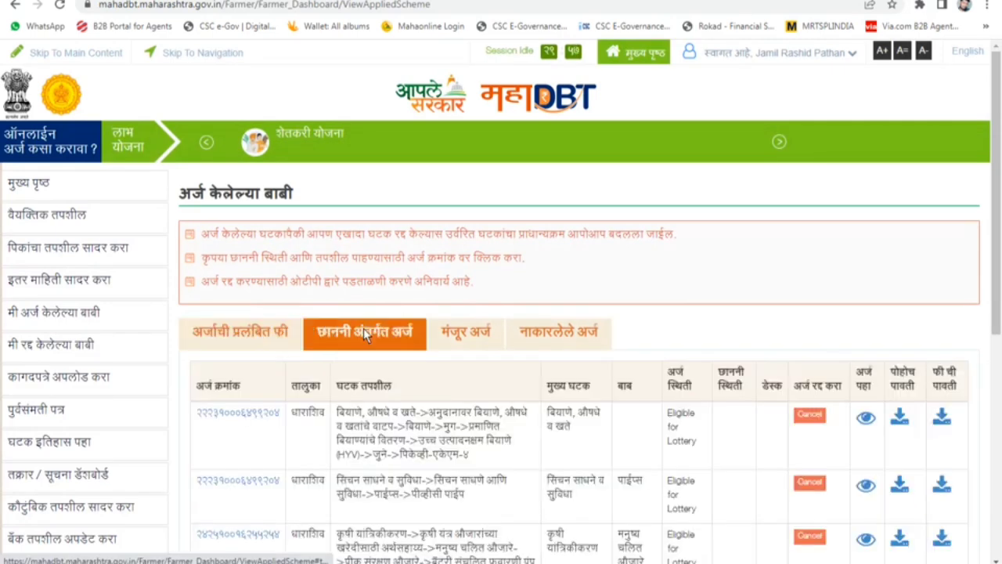
scroll(364, 328, down, 2)
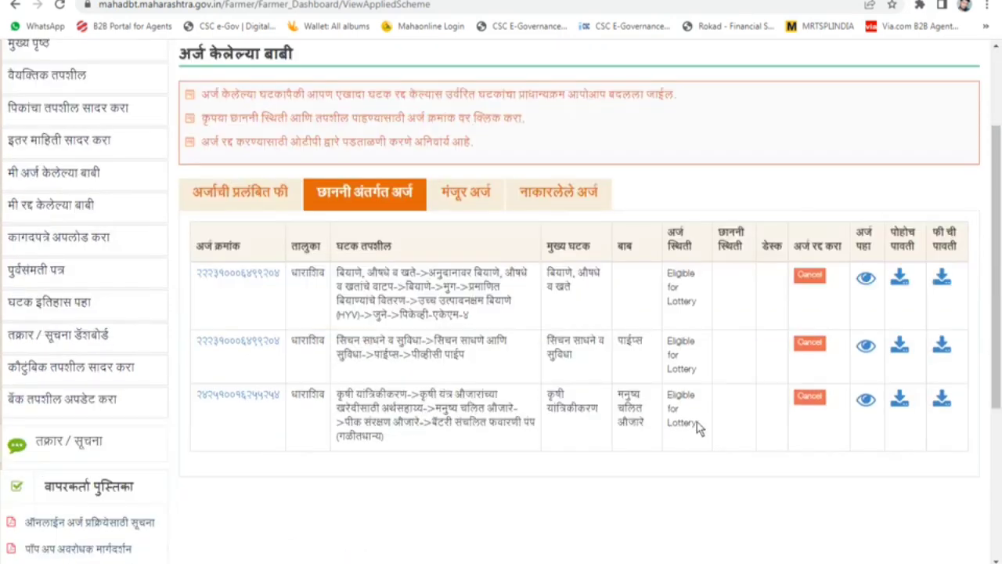
click(902, 401)
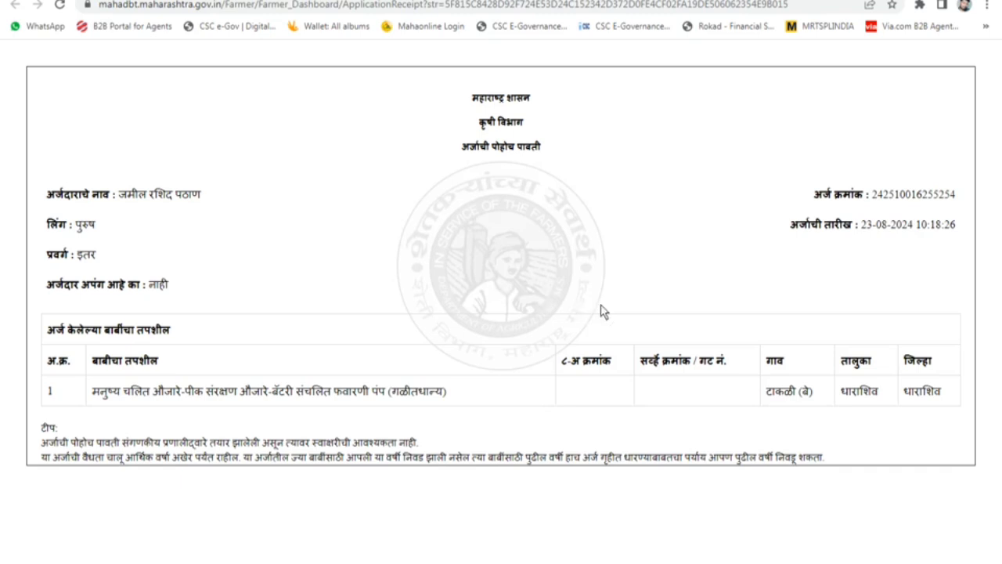
- Prepare the acknowledgement receipt for printing with Canon LBP2900 as the destination
key(ctrl+p)
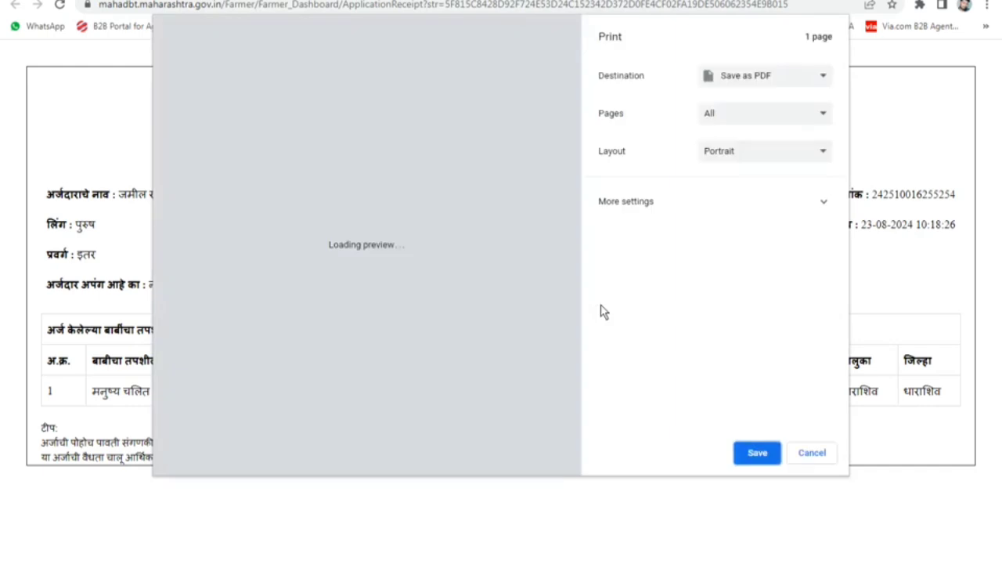
click(759, 76)
click(773, 95)
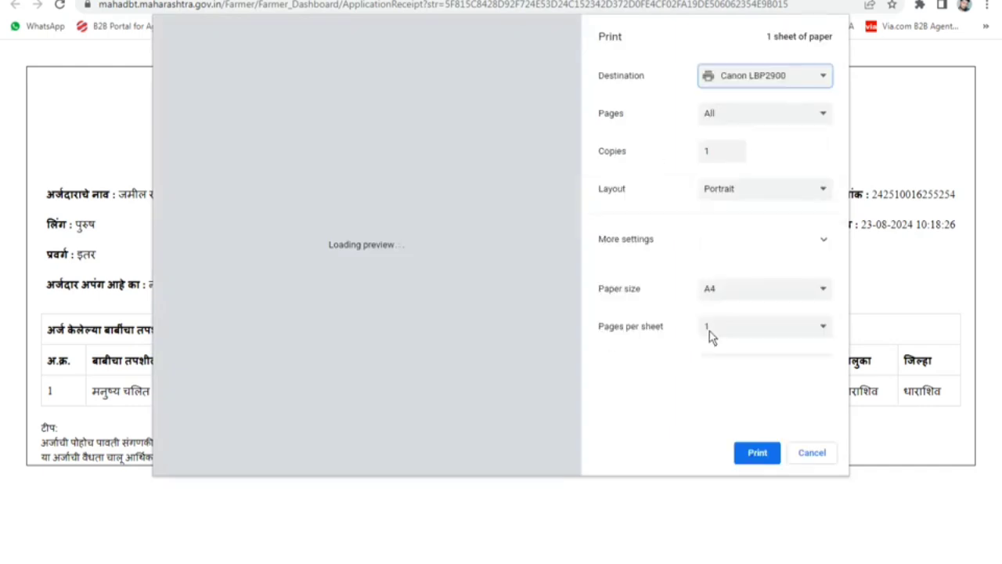